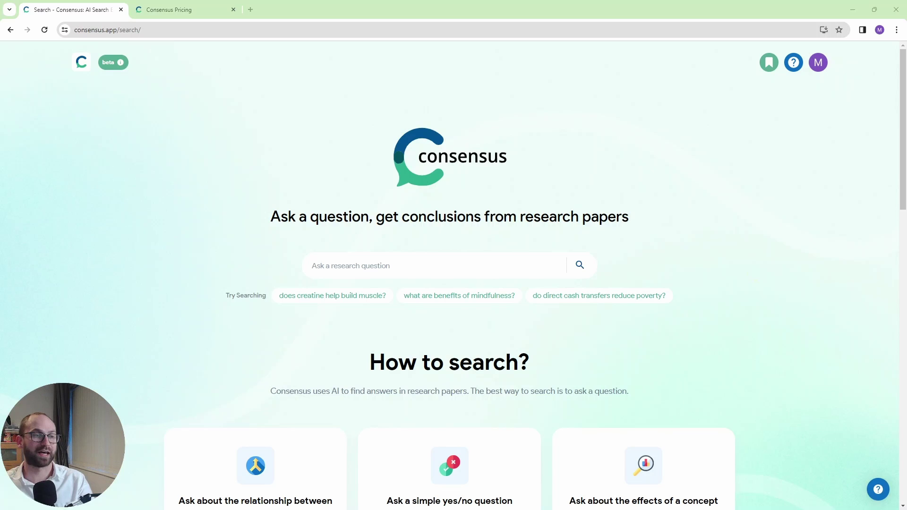
Step: Focus the empty research-question box so suggested example questions appear
{"action": "left_click", "coordinate": [427, 273]}
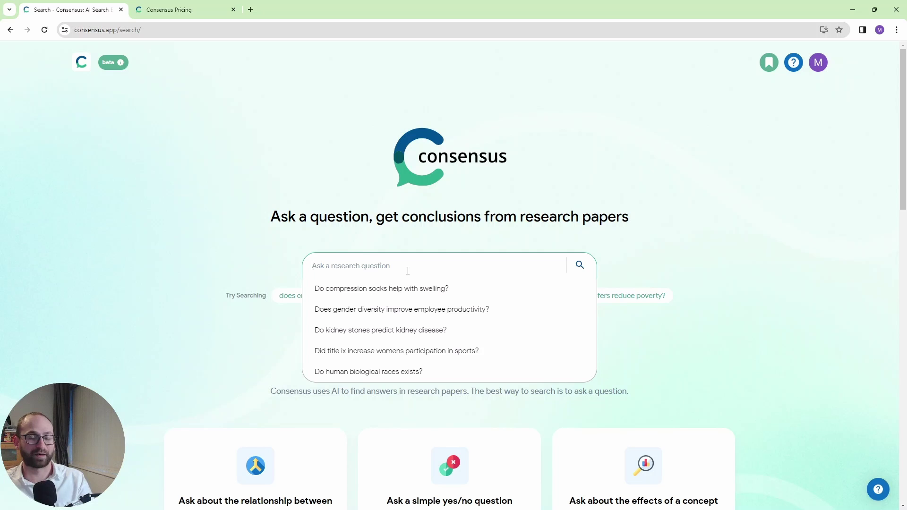
Step: Paste the Hindi question 'क्या कीटो आहार स्वस्थ है?' and run the search
{"action": "type", "text": "क्या कीटो आहार स्वस्थ है?"}
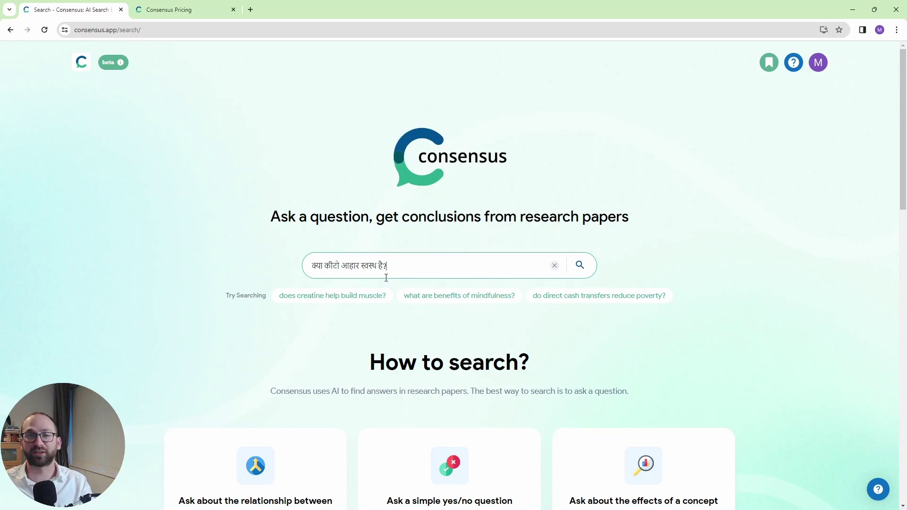
{"action": "left_click", "coordinate": [579, 267]}
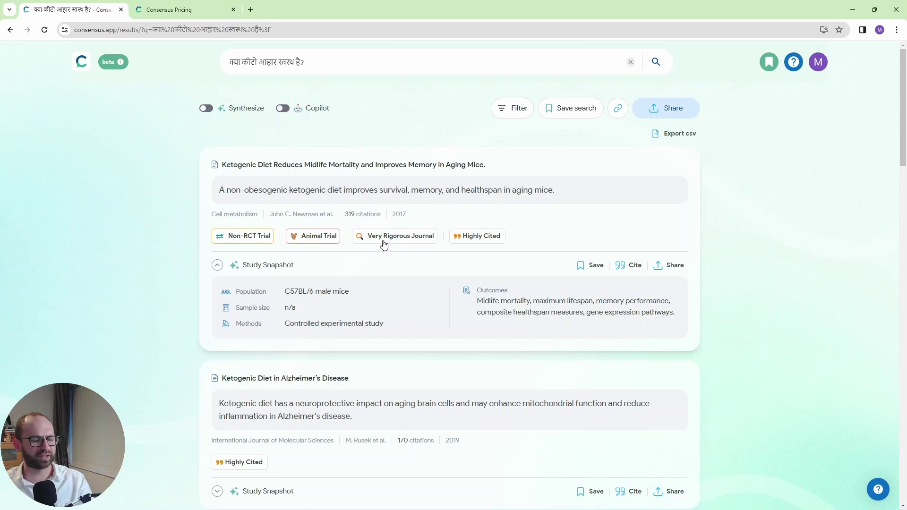
Step: Check the Very Rigorous Journal and Non-RCT Trial badges on the top keto paper and browse results
{"action": "mouse_move", "coordinate": [384, 238]}
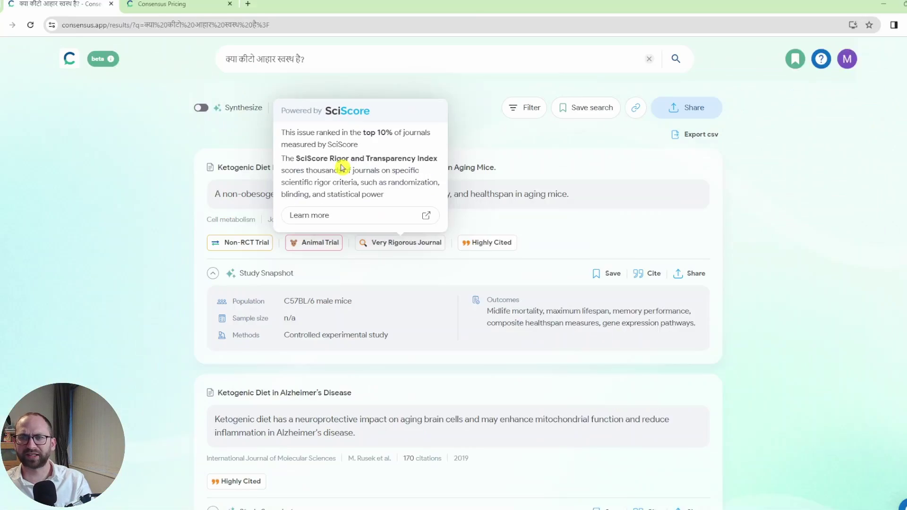
{"action": "mouse_move", "coordinate": [221, 242]}
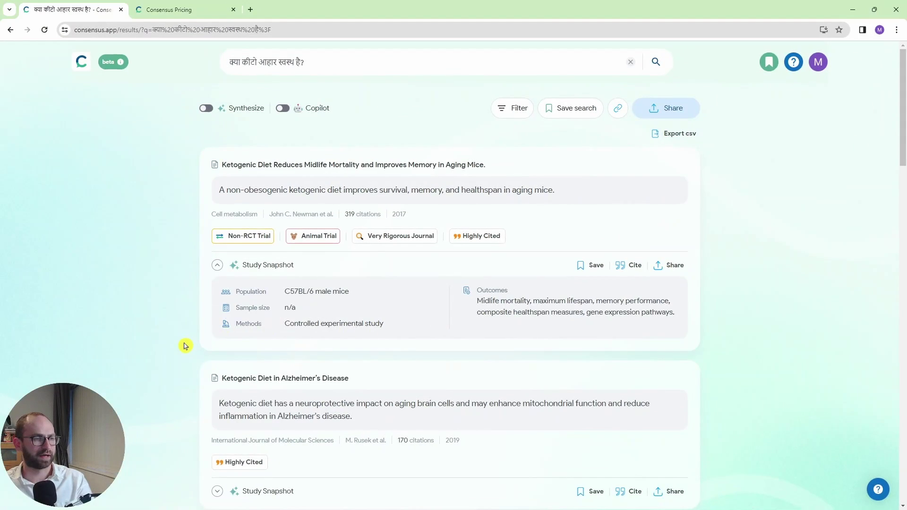
{"action": "scroll", "coordinate": [184, 344], "scroll_direction": "down", "scroll_amount": 3}
{"action": "scroll", "coordinate": [185, 345], "scroll_direction": "down", "scroll_amount": 3}
{"action": "scroll", "coordinate": [185, 346], "scroll_direction": "up", "scroll_amount": 6}
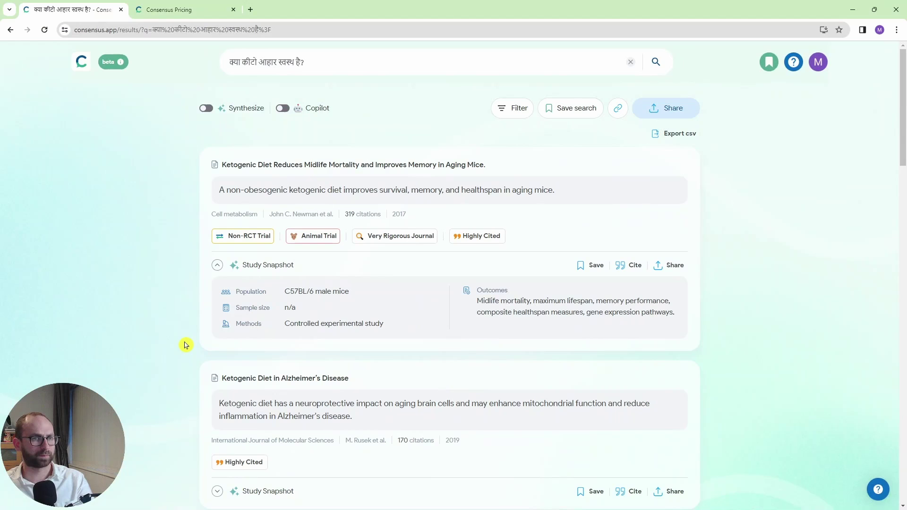
Step: Show the Filters panel's Methods options: study types, controlled and human studies, and sample size
{"action": "left_click", "coordinate": [517, 117]}
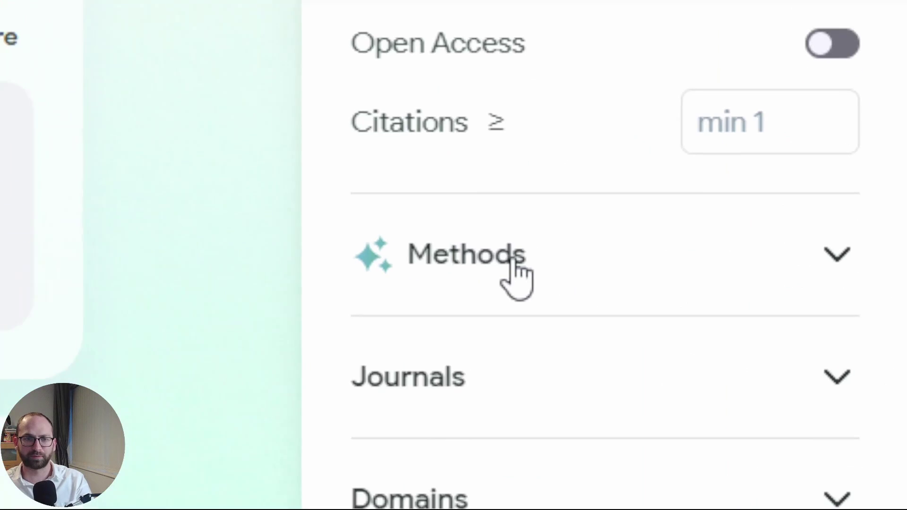
{"action": "left_click", "coordinate": [809, 326]}
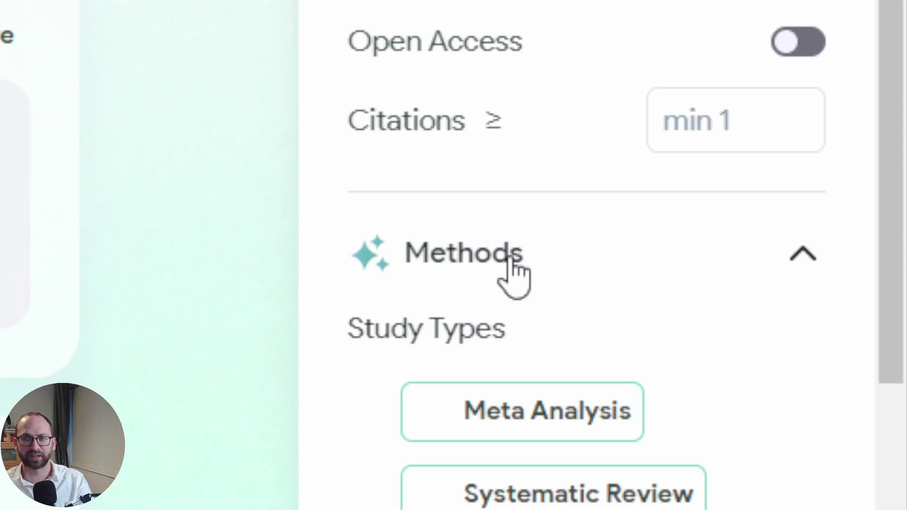
{"action": "scroll", "coordinate": [512, 269], "scroll_direction": "down", "scroll_amount": 4}
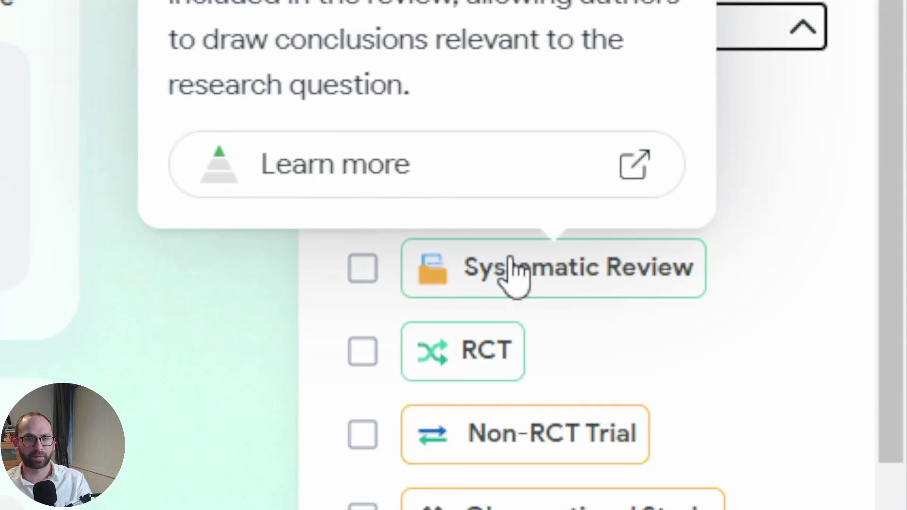
{"action": "scroll", "coordinate": [662, 302], "scroll_direction": "down", "scroll_amount": 3}
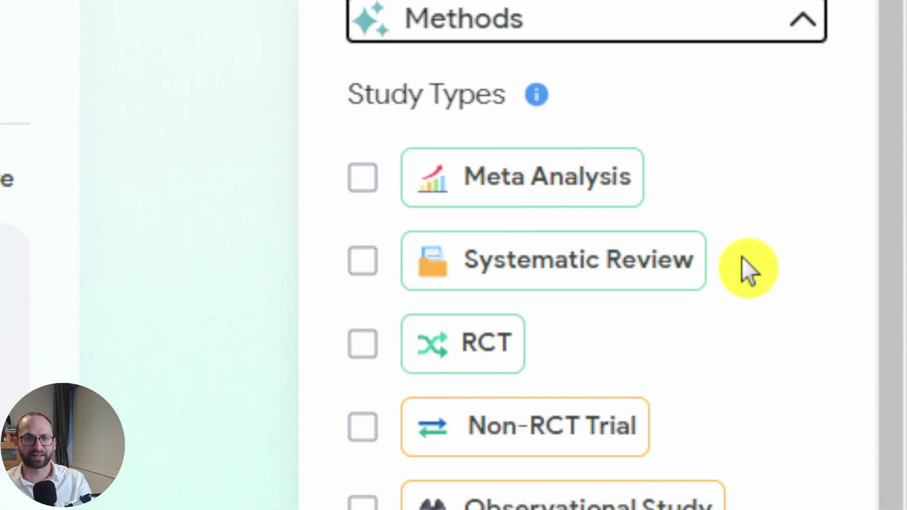
{"action": "scroll", "coordinate": [719, 258], "scroll_direction": "down", "scroll_amount": 3}
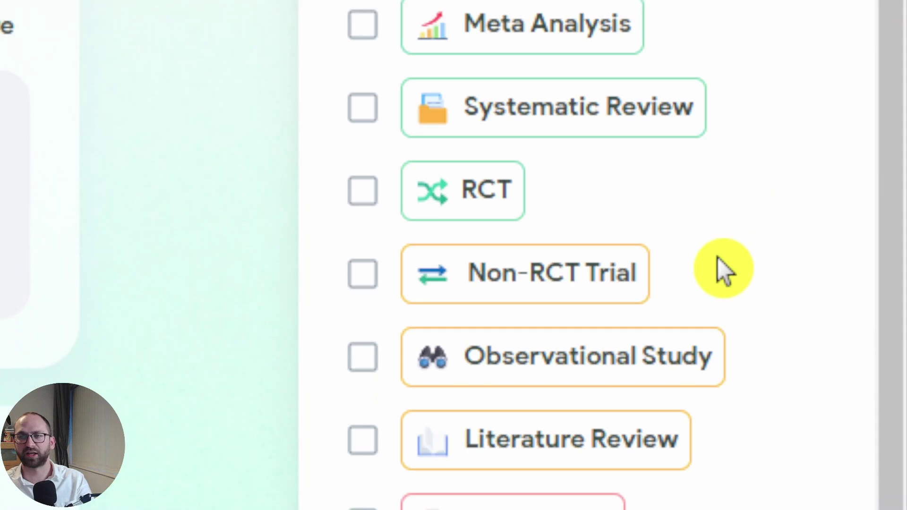
{"action": "scroll", "coordinate": [713, 258], "scroll_direction": "down", "scroll_amount": 4}
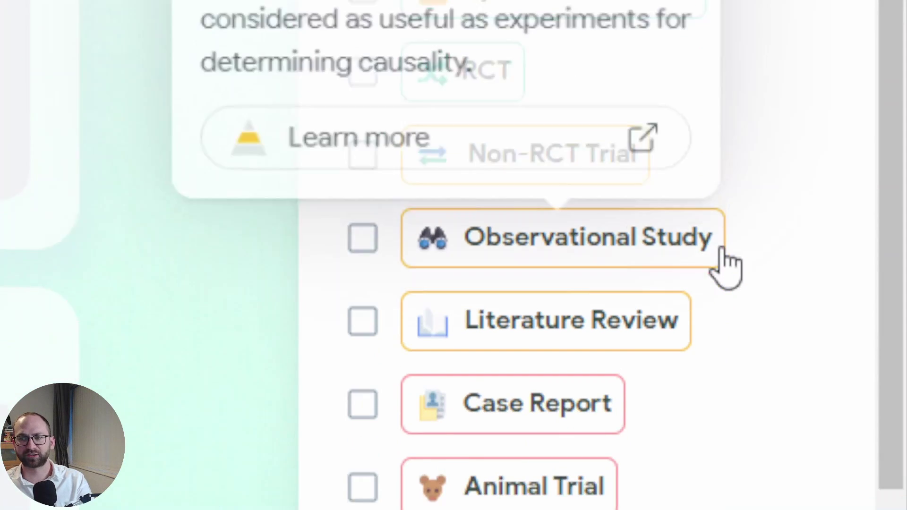
{"action": "scroll", "coordinate": [721, 257], "scroll_direction": "down", "scroll_amount": 2}
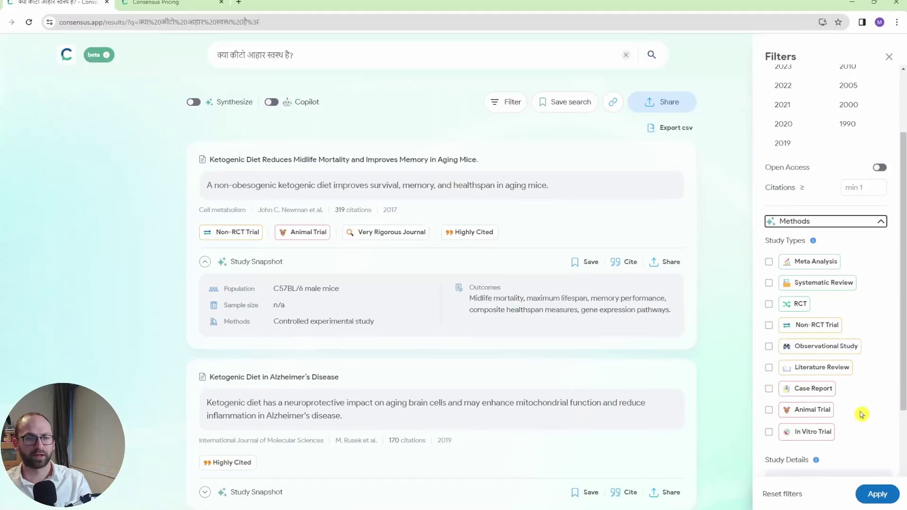
{"action": "scroll", "coordinate": [860, 413], "scroll_direction": "down", "scroll_amount": 3}
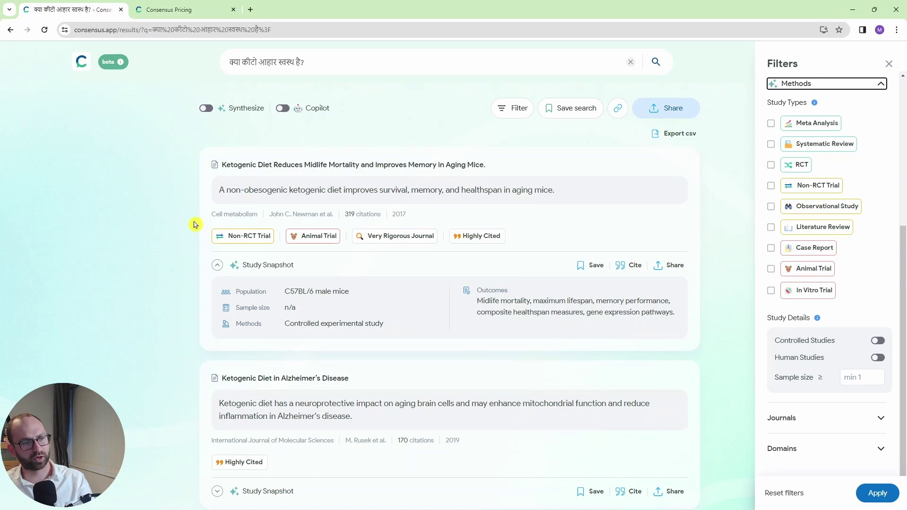
Step: Close Filters and enable Synthesize for a 10-paper summary and Consensus Meter at 79% Yes
{"action": "left_click", "coordinate": [205, 114]}
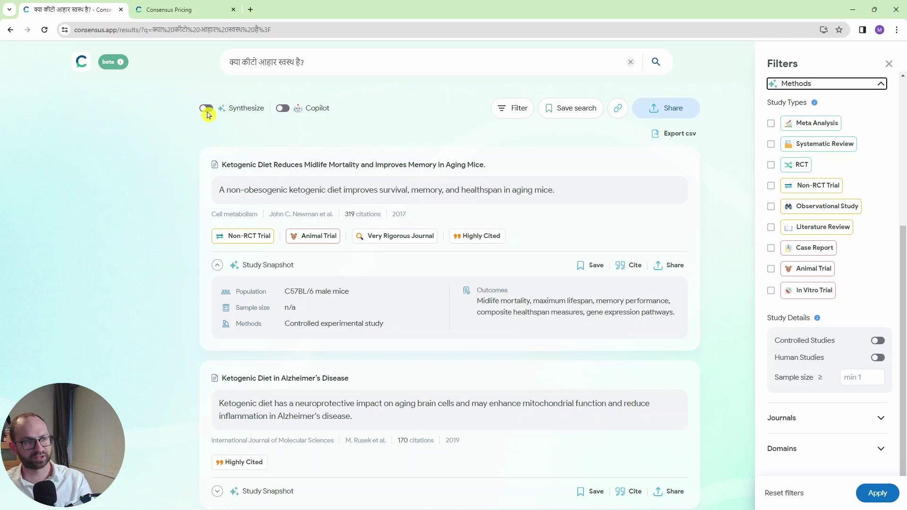
{"action": "left_click", "coordinate": [206, 109]}
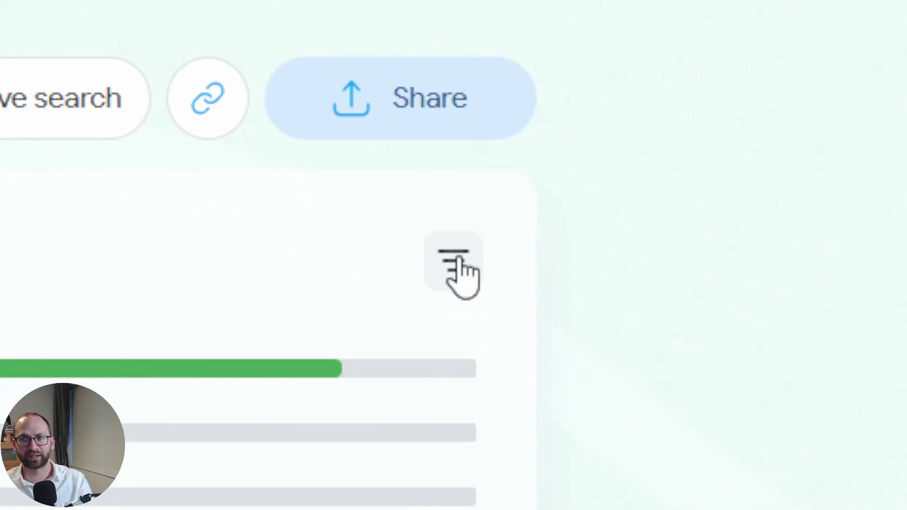
{"action": "left_click", "coordinate": [460, 260]}
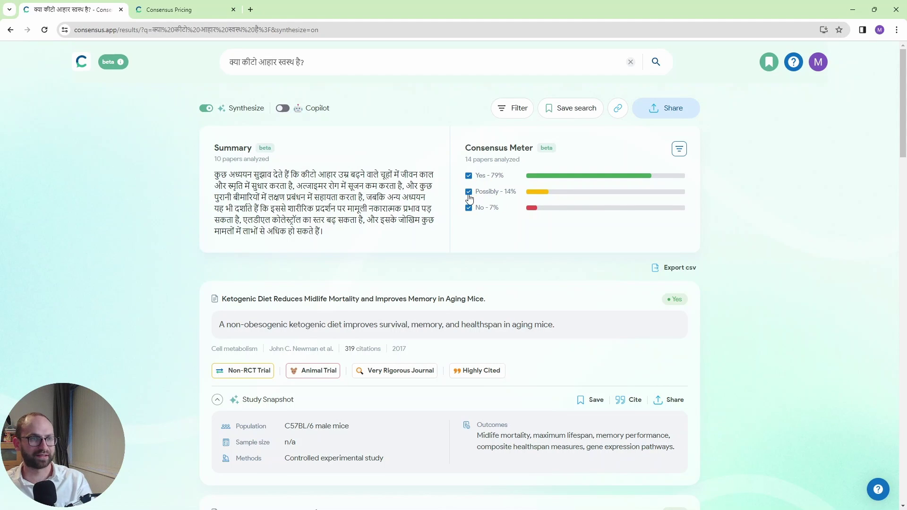
{"action": "left_click", "coordinate": [469, 193]}
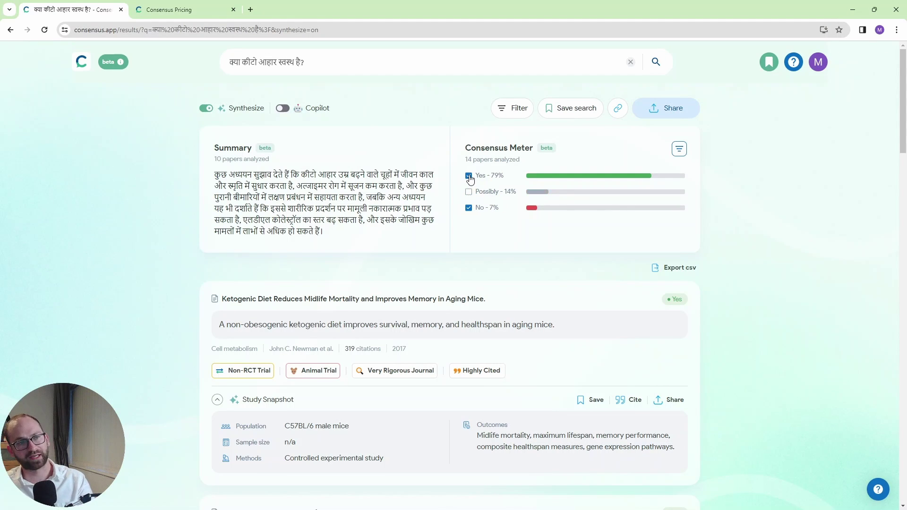
{"action": "left_click", "coordinate": [468, 176]}
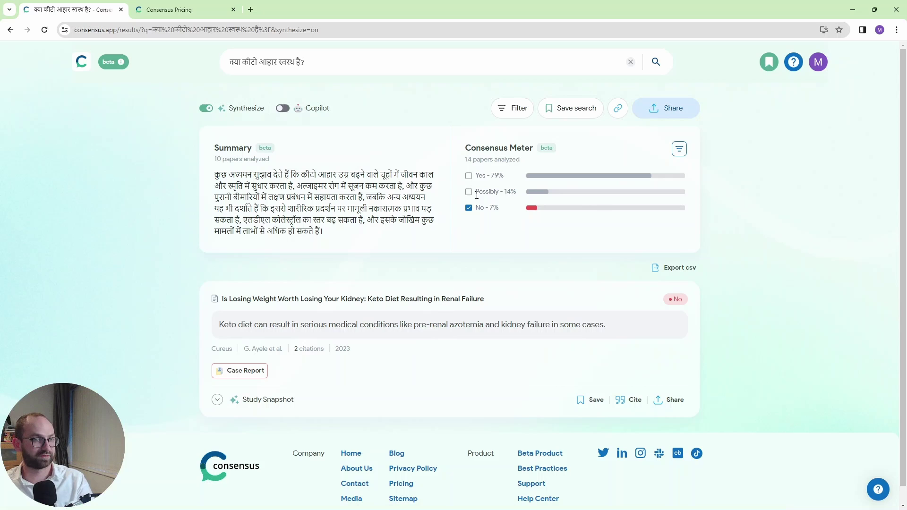
{"action": "left_click", "coordinate": [468, 176]}
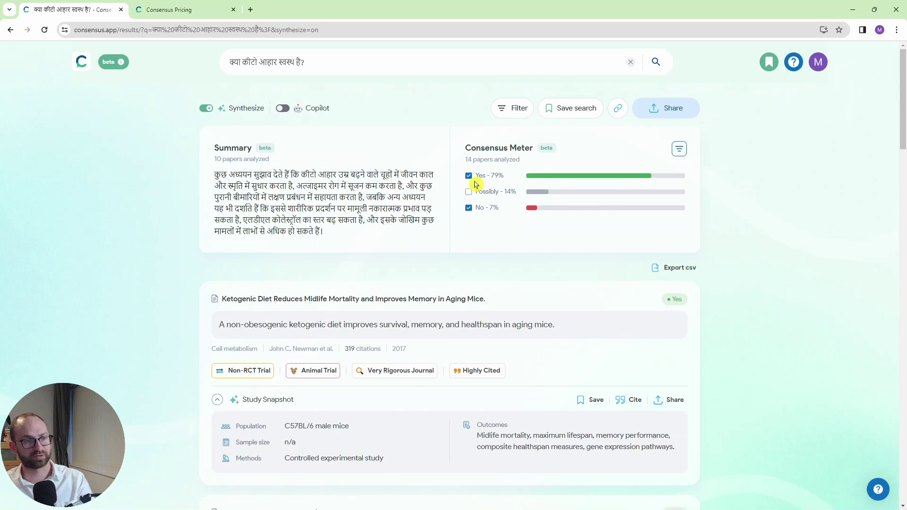
{"action": "left_click", "coordinate": [469, 192]}
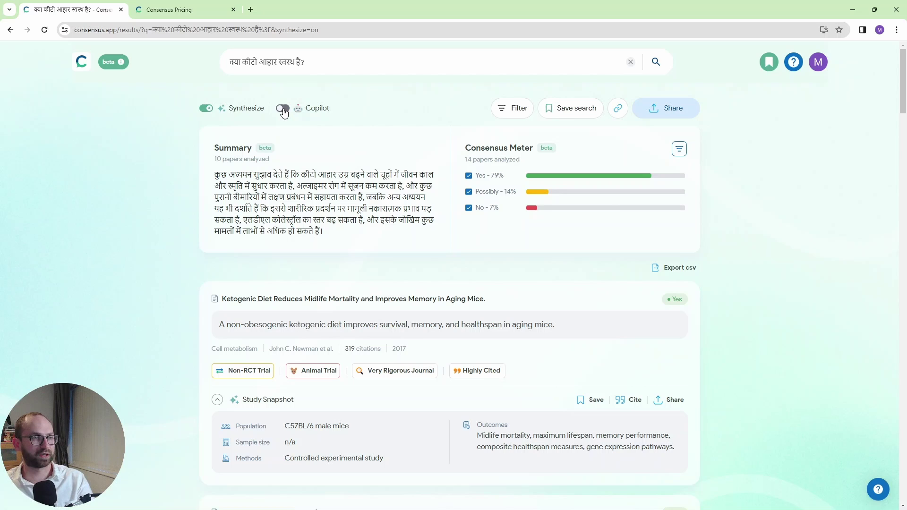
Step: Turn on Copilot, read its answer, and jump to source 6, 'Ketogenic Diets and Chronic Disease'
{"action": "left_click", "coordinate": [283, 109]}
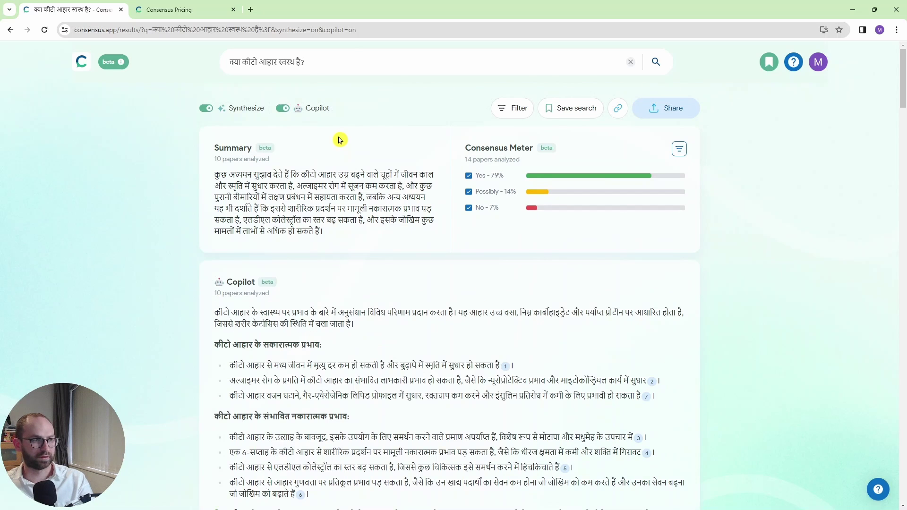
{"action": "scroll", "coordinate": [339, 140], "scroll_direction": "down", "scroll_amount": 3}
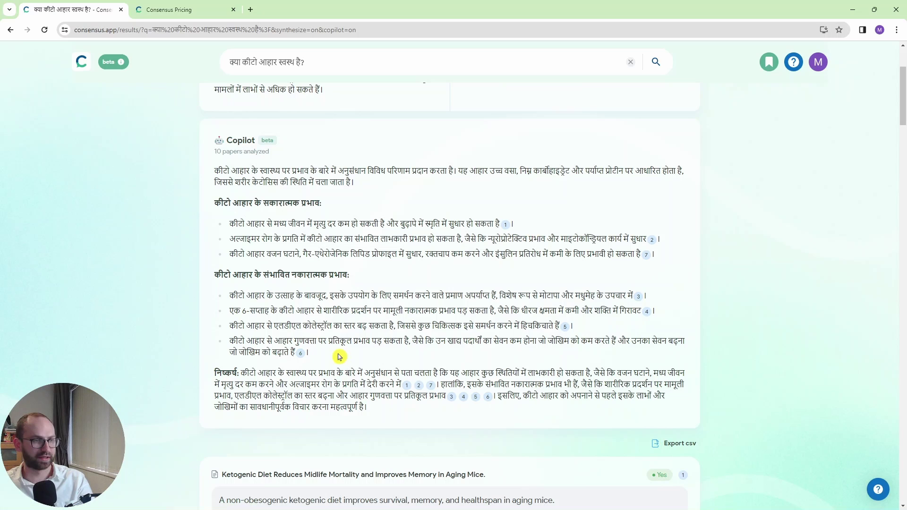
{"action": "left_click", "coordinate": [301, 355]}
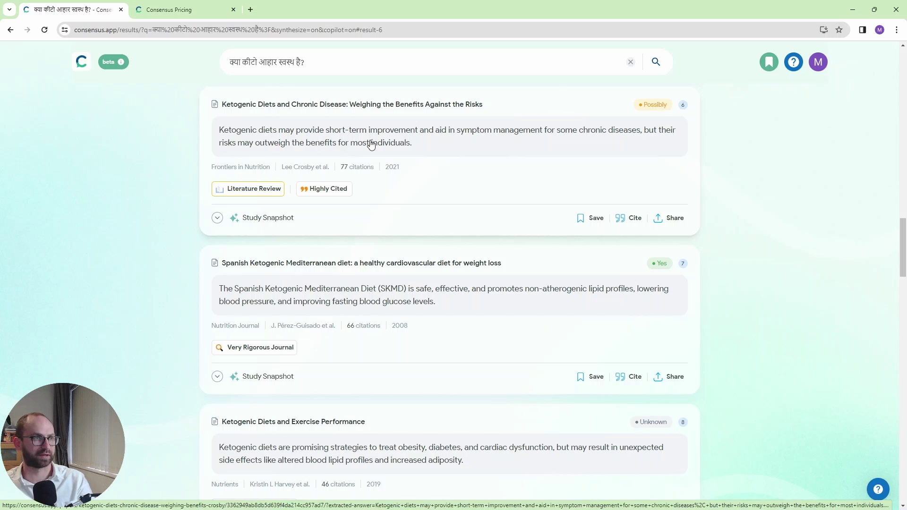
Step: Search 'is keto diet healthy' in English and review its summary, Copilot answer and 93% Yes meter
{"action": "left_click", "coordinate": [300, 61]}
{"action": "key", "text": "ctrl+a"}
{"action": "type", "text": "is keto die"}
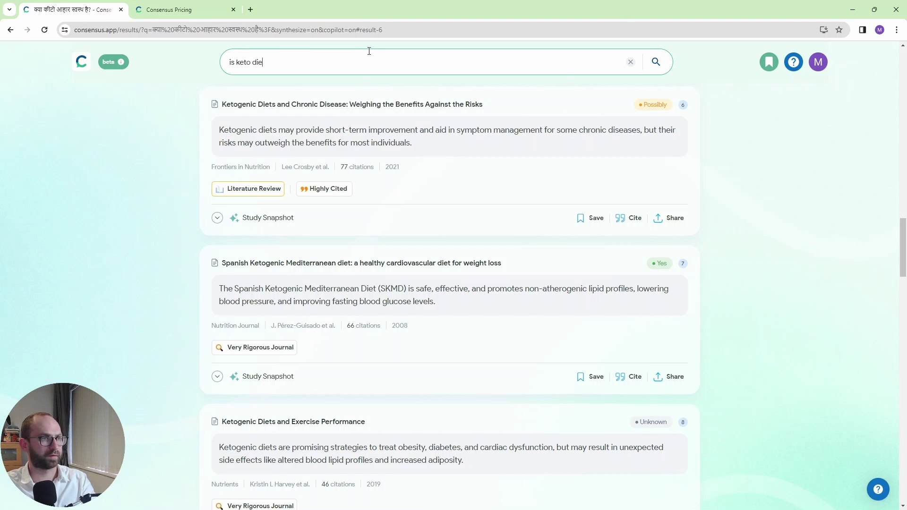
{"action": "type", "text": "t healthy"}
{"action": "key", "text": "Return"}
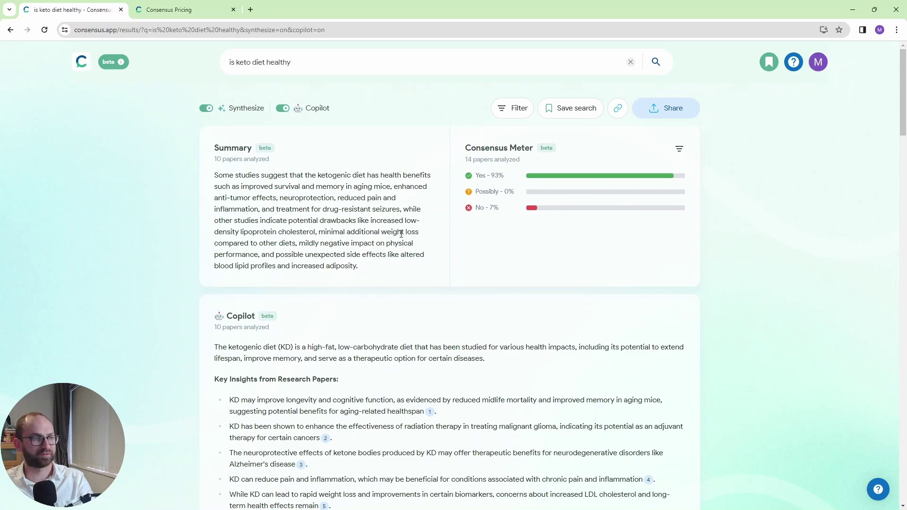
{"action": "scroll", "coordinate": [461, 247], "scroll_direction": "down", "scroll_amount": 5}
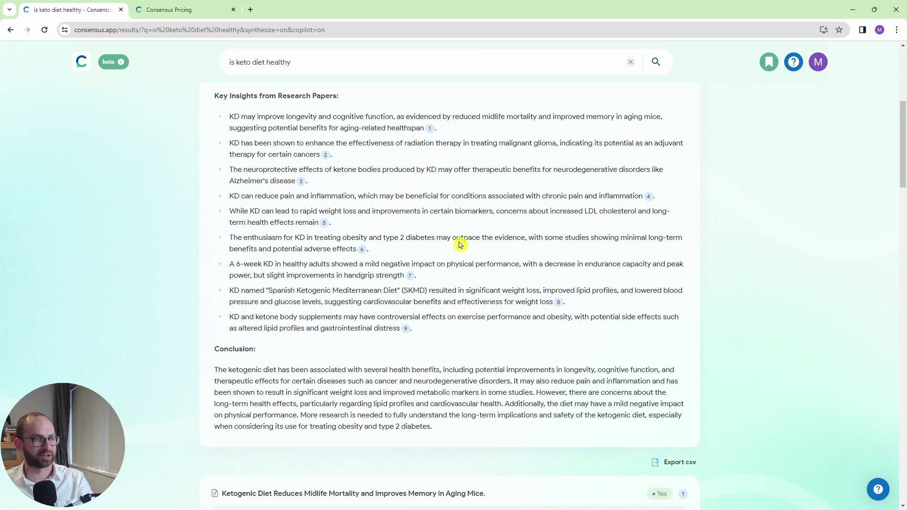
{"action": "scroll", "coordinate": [462, 230], "scroll_direction": "up", "scroll_amount": 1}
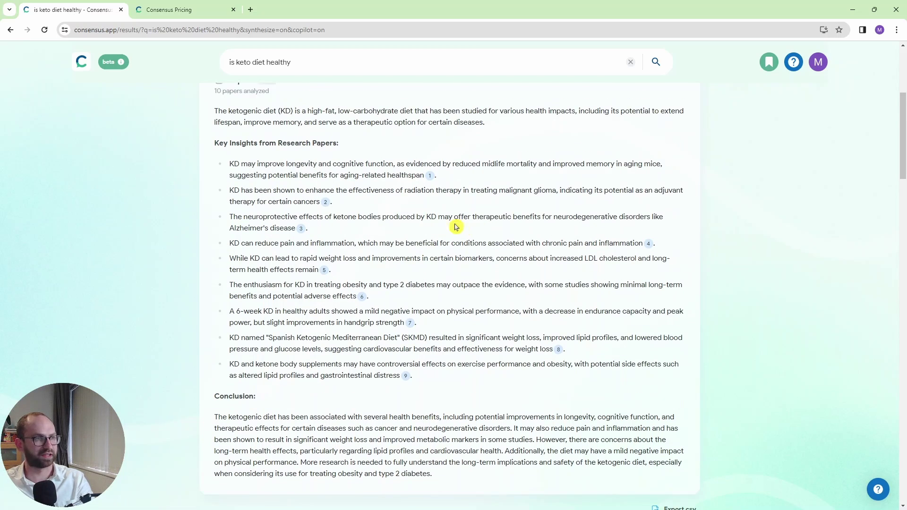
{"action": "scroll", "coordinate": [416, 284], "scroll_direction": "down", "scroll_amount": 1}
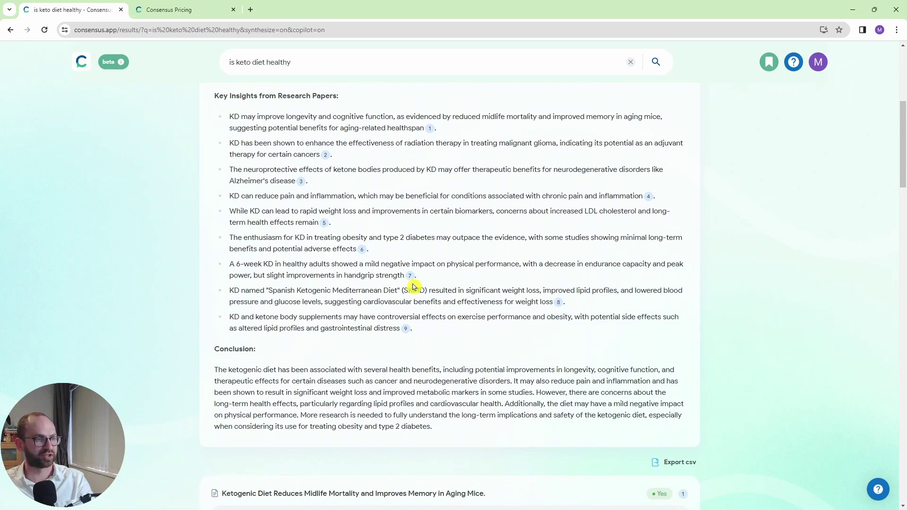
{"action": "scroll", "coordinate": [415, 283], "scroll_direction": "up", "scroll_amount": 2}
{"action": "scroll", "coordinate": [415, 284], "scroll_direction": "up", "scroll_amount": 2}
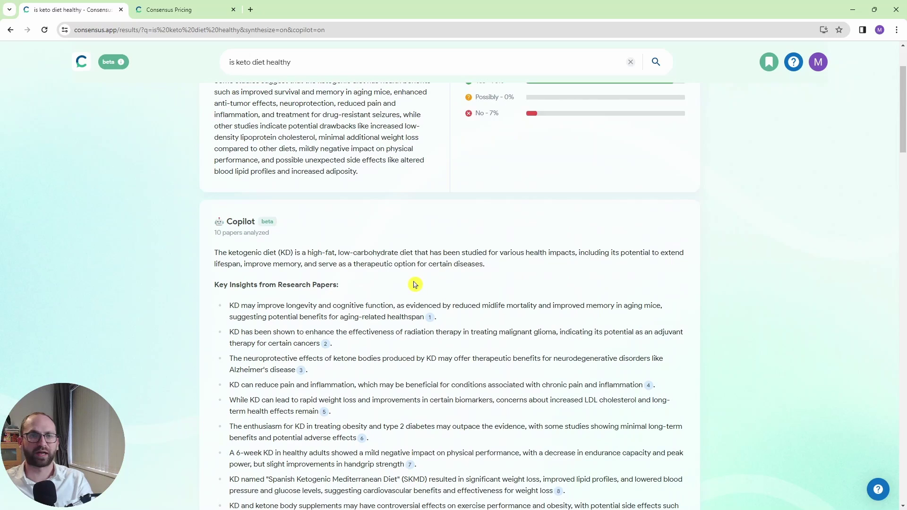
Step: Open the pricing page and switch to monthly billing, showing Premium at $11.99 per month
{"action": "left_click", "coordinate": [185, 9]}
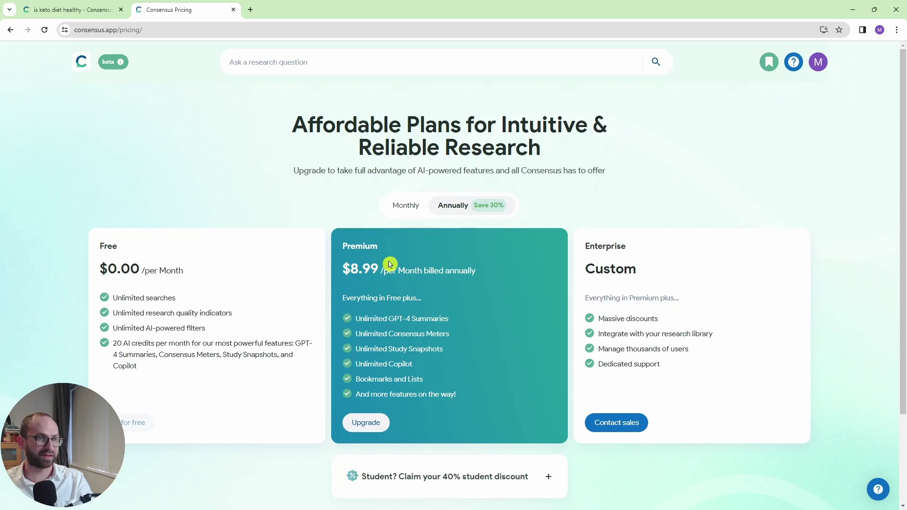
{"action": "left_click", "coordinate": [407, 205]}
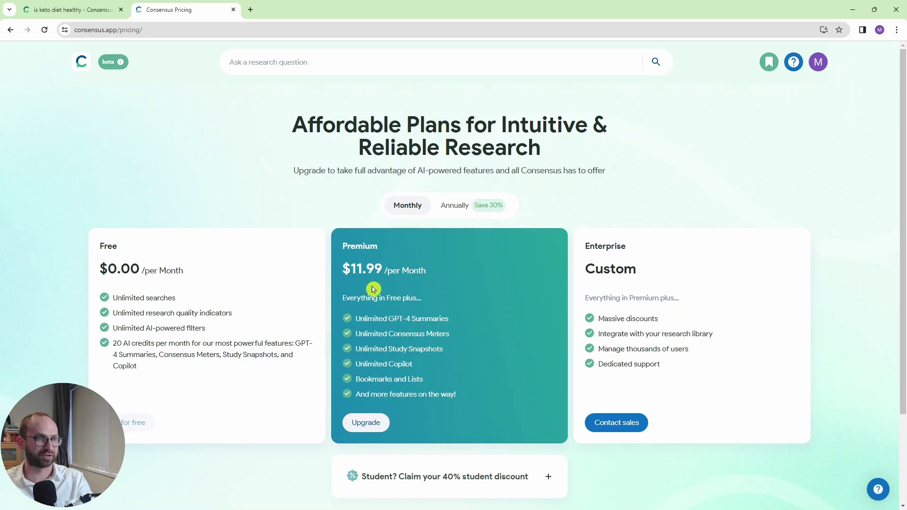